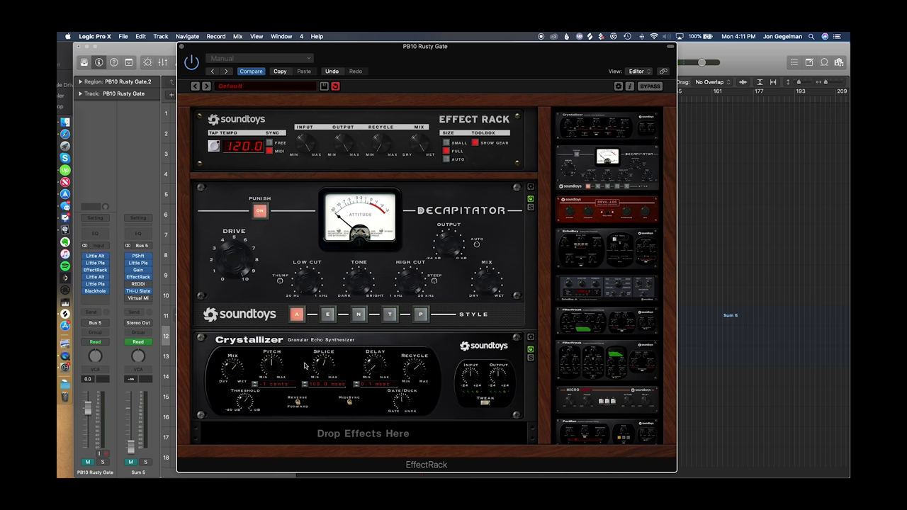
Show the Little AlterBoy, second Little Plate and Blackhole effects on the PB10 Rusty Gate channel strip
click(98, 281)
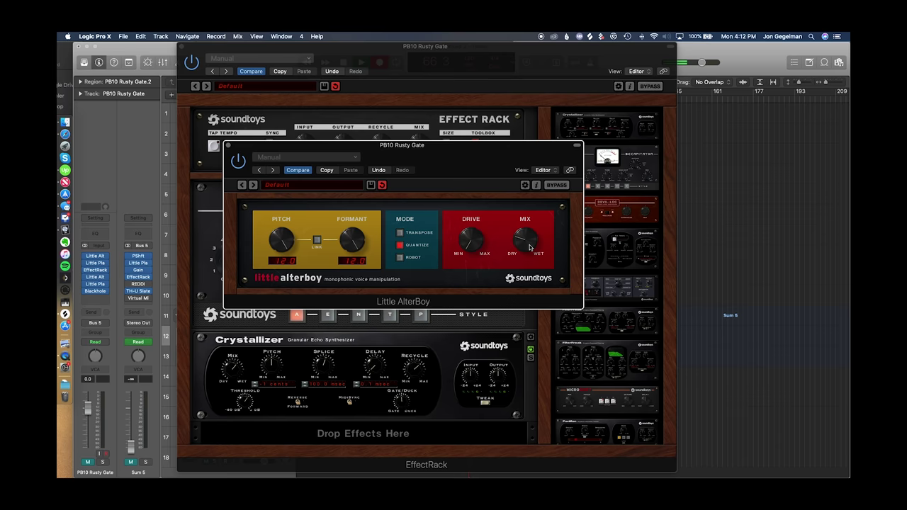
key(v)
click(97, 284)
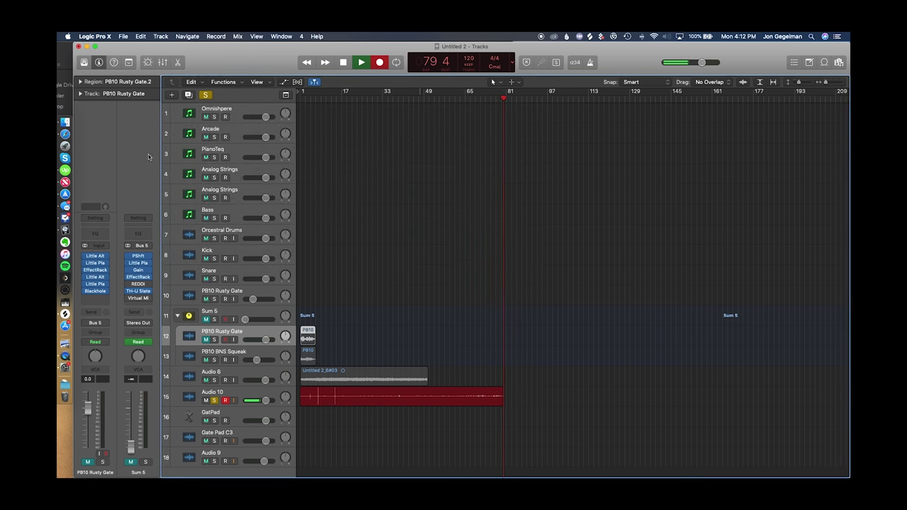
click(96, 293)
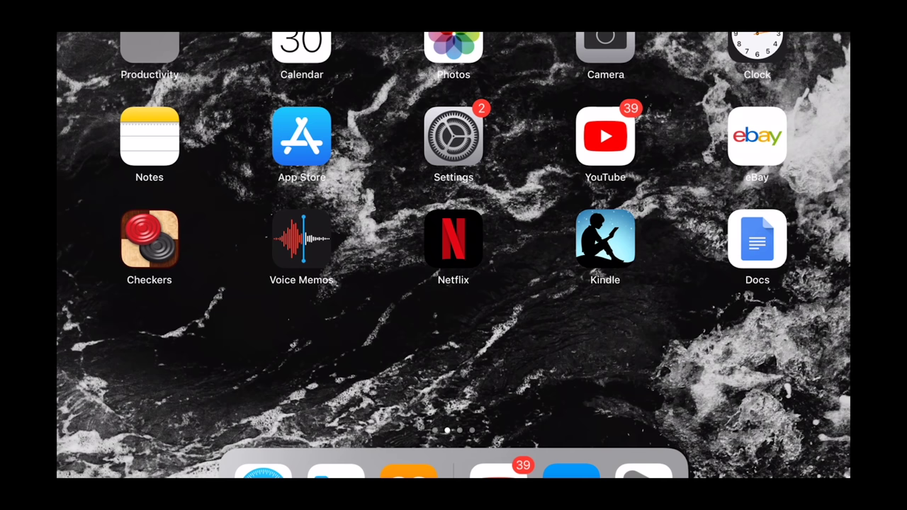
Switch to the iPad sampler app and set the loaded sample's transposition to -12
scroll(454, 255, right, 5)
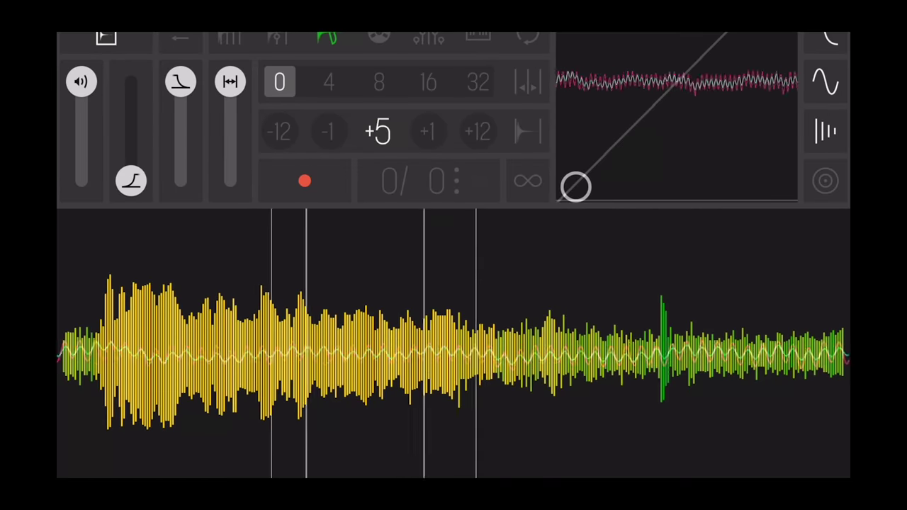
click(280, 131)
click(280, 131)
click(427, 131)
click(428, 131)
click(427, 131)
click(427, 131)
click(428, 132)
click(428, 132)
click(427, 131)
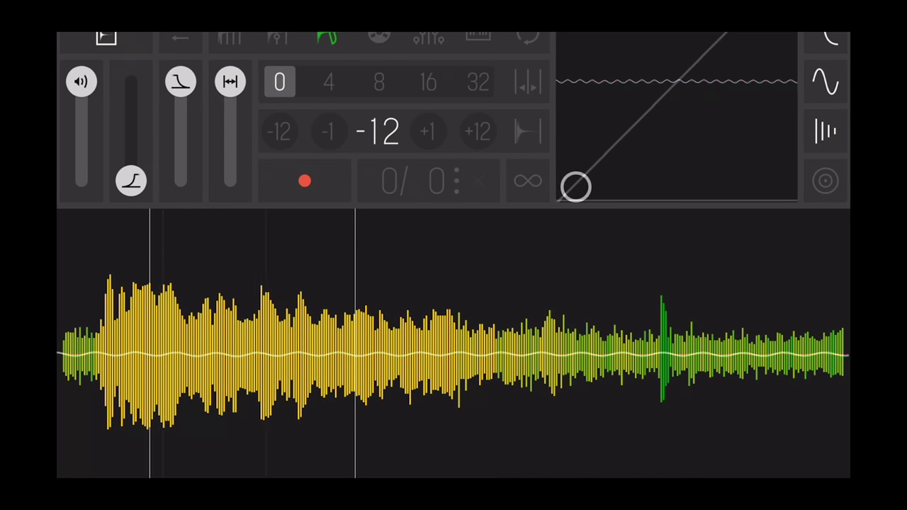
Lower the sample's transposition to -48
click(280, 131)
click(280, 131)
click(280, 131)
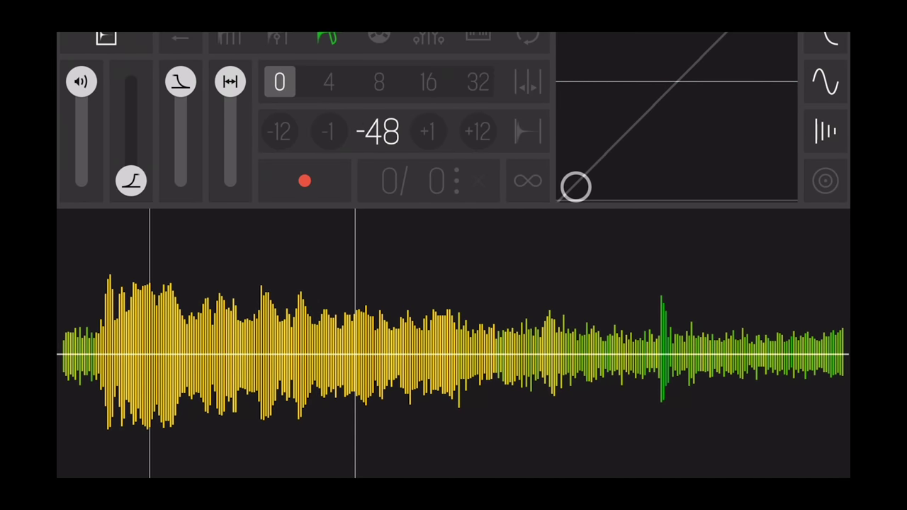
Shorten the sample's playback length, then raise its attack and lower its decay to soften the envelope
drag(230, 81, 230, 169)
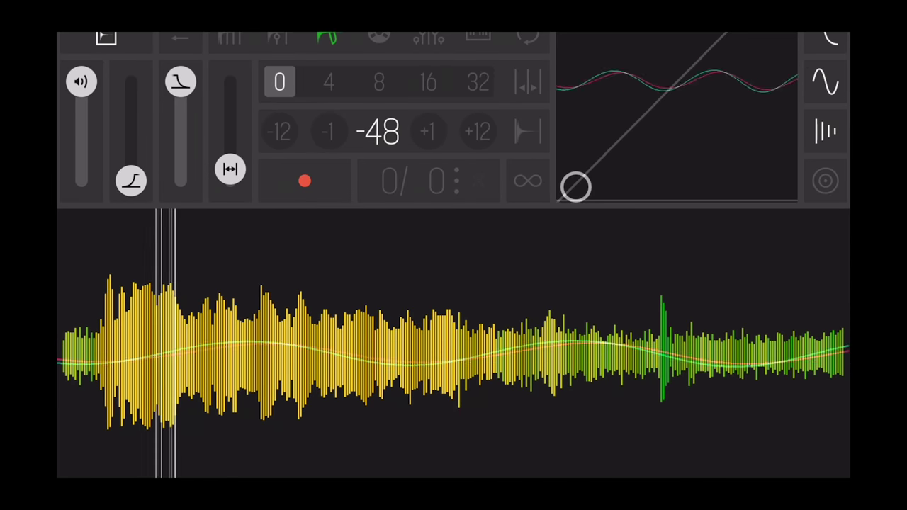
drag(131, 181, 131, 148)
drag(180, 82, 131, 132)
drag(181, 146, 181, 136)
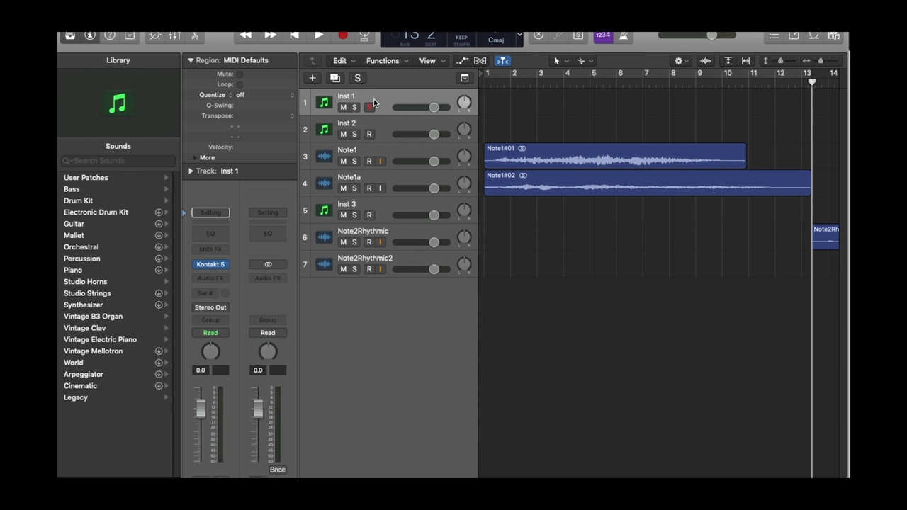
In Logic Pro X, open Kontakt on the Inst 1 track and put the SqueakNTalk instrument into edit mode
click(370, 105)
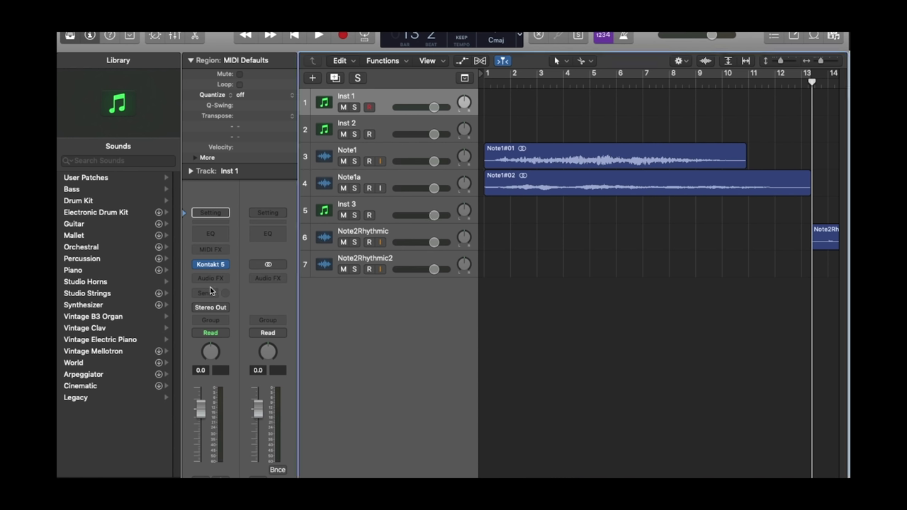
click(210, 266)
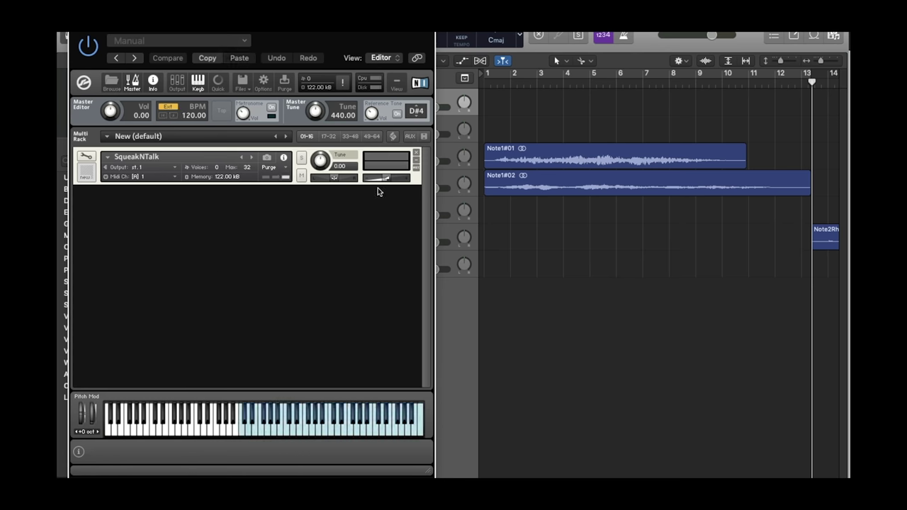
click(86, 156)
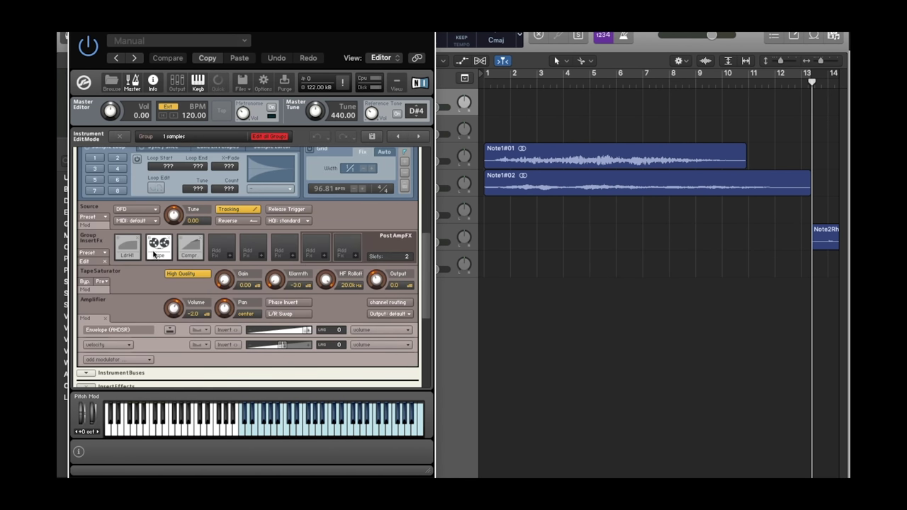
Examine the settings of the ladder high-pass filter, tape saturator and compressor in the group insert effects
click(131, 248)
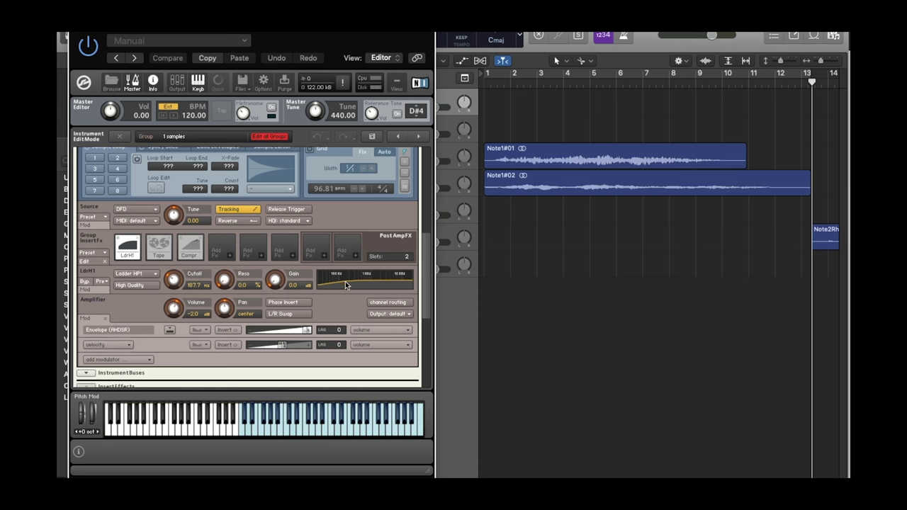
click(159, 247)
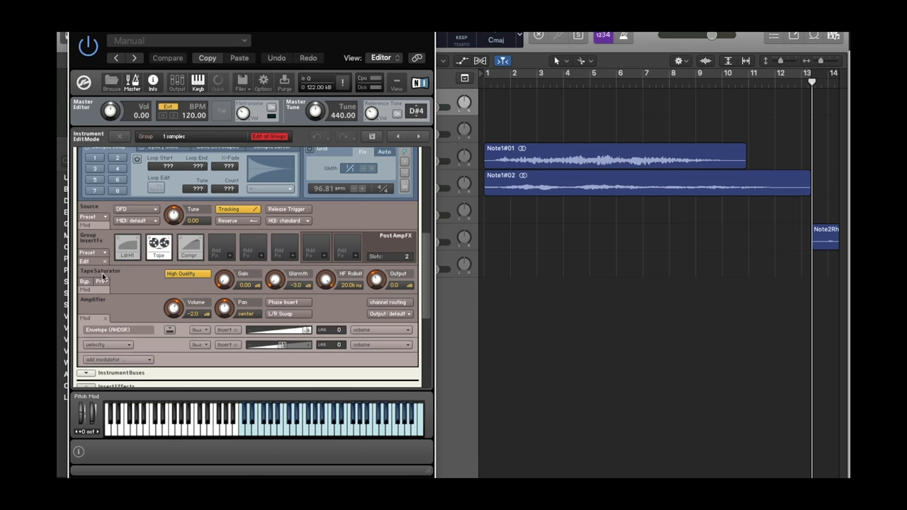
click(189, 247)
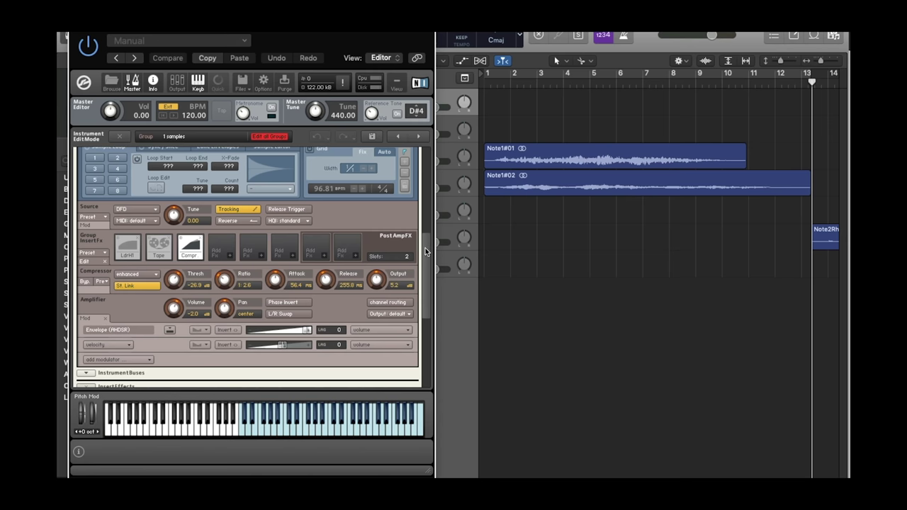
Adjust the Talk amount of the formant filter in the SqueakNTalk instrument insert effects
scroll(428, 253, down, 5)
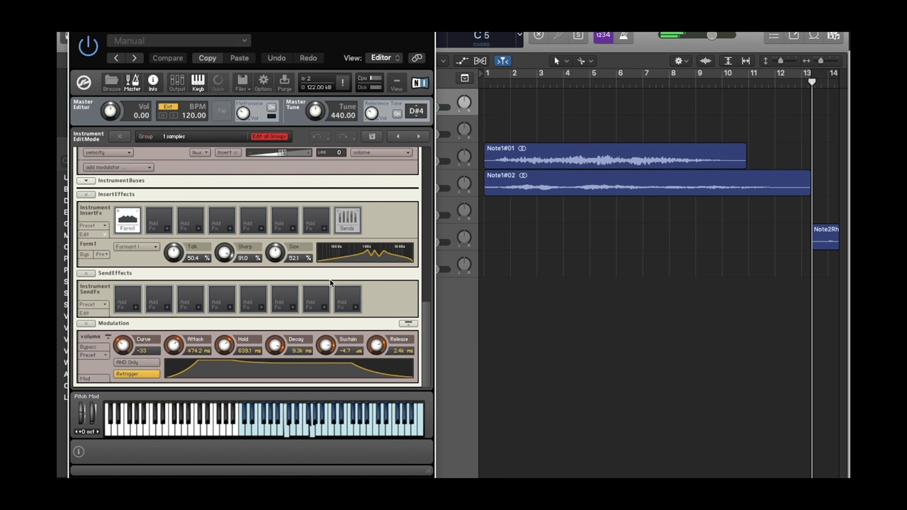
drag(173, 253, 217, 257)
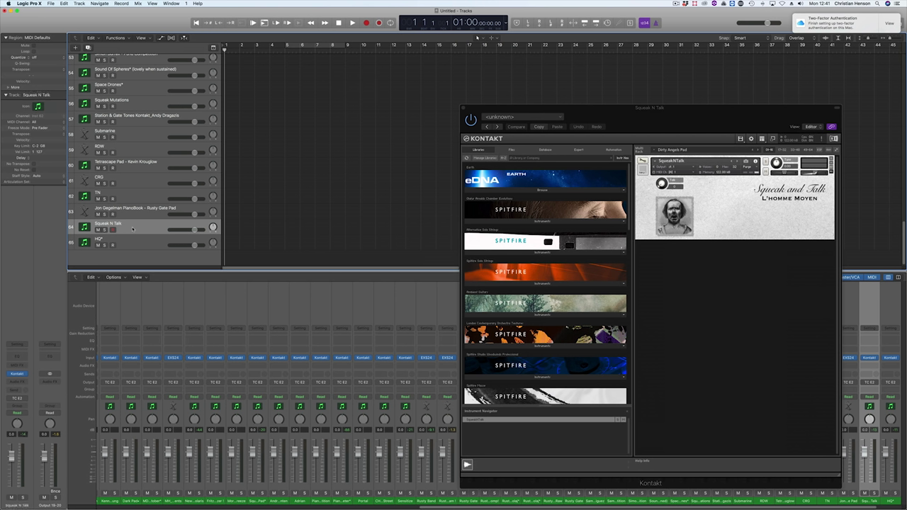
Step up through the competition tracks from Squeak N Talk to Station & Gate Tones to audition each instrument
key(Up)
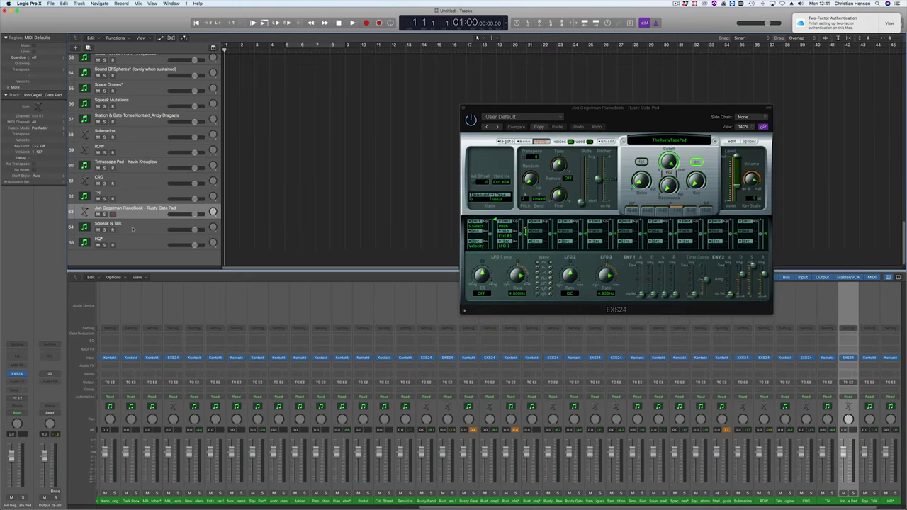
key(Up)
key(Up)
key(Up)
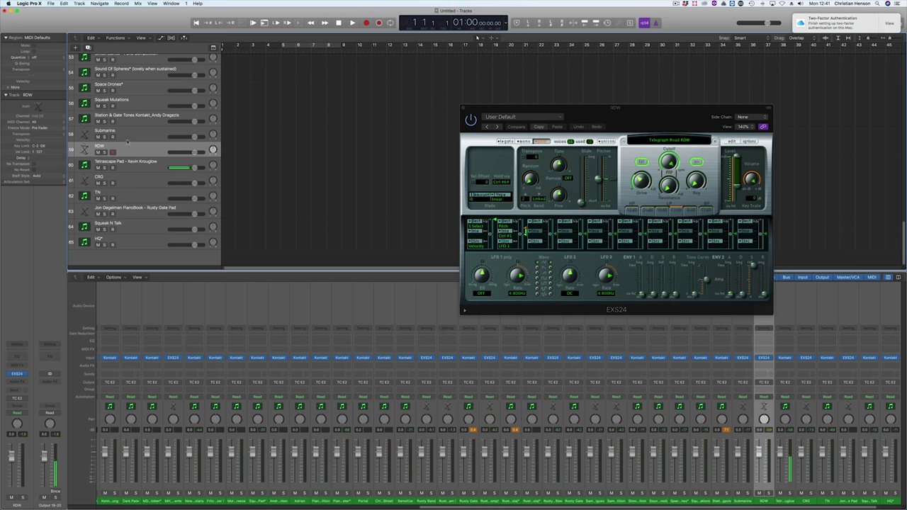
key(Up)
key(Up)
key(Up)
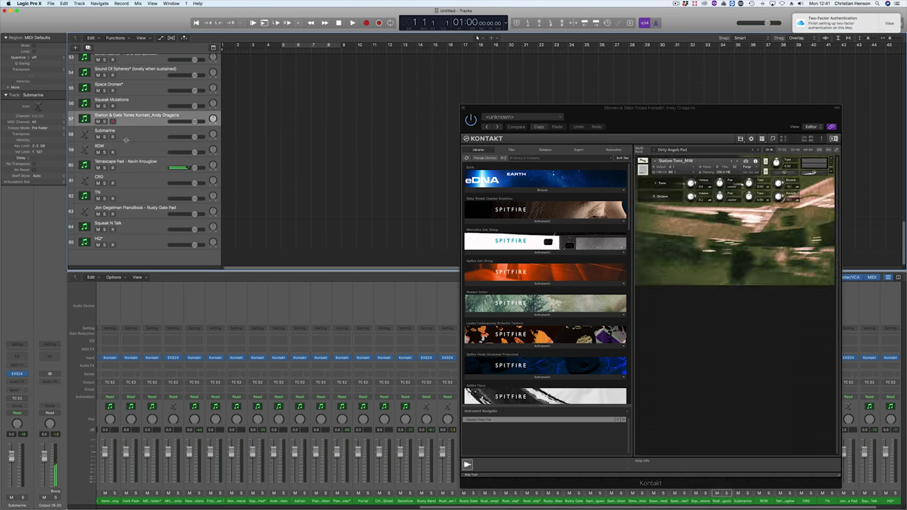
Select the Space Drones* track and the PB10 Competition track below Sample Competition to audition their instruments
scroll(130, 164, up, 4)
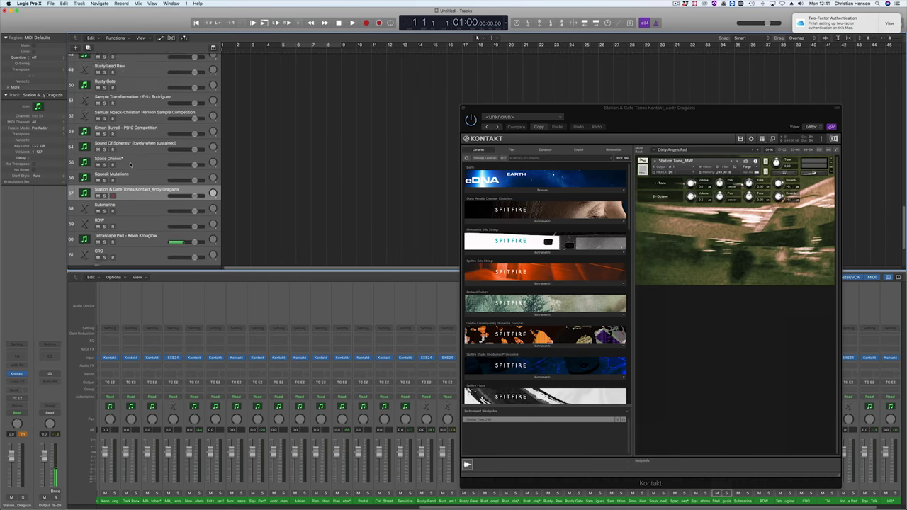
click(130, 164)
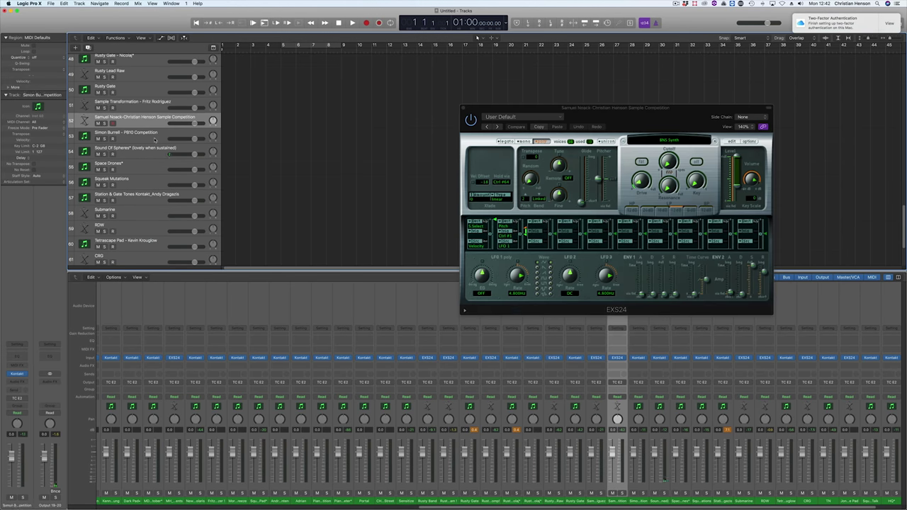
click(154, 139)
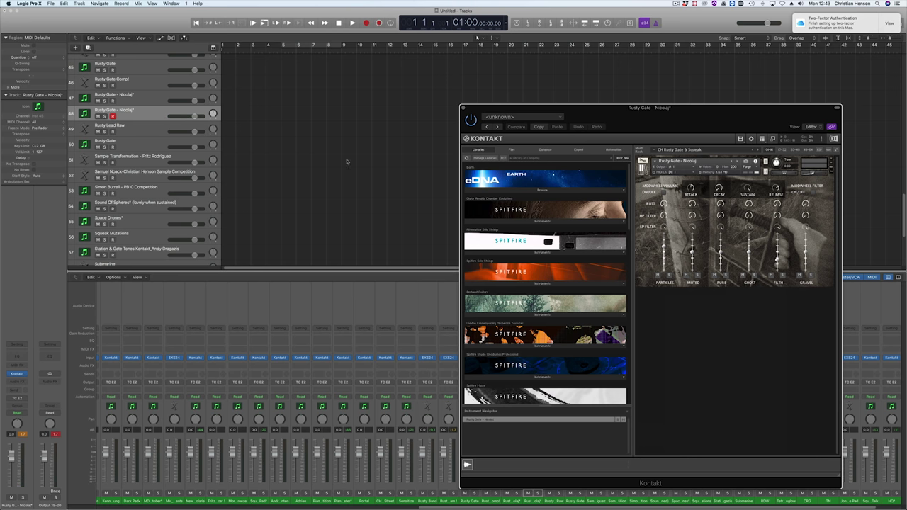
Move further up the track list to the Squeak Ether Pad* track, auditioning instruments along the way
scroll(142, 156, up, 5)
click(132, 128)
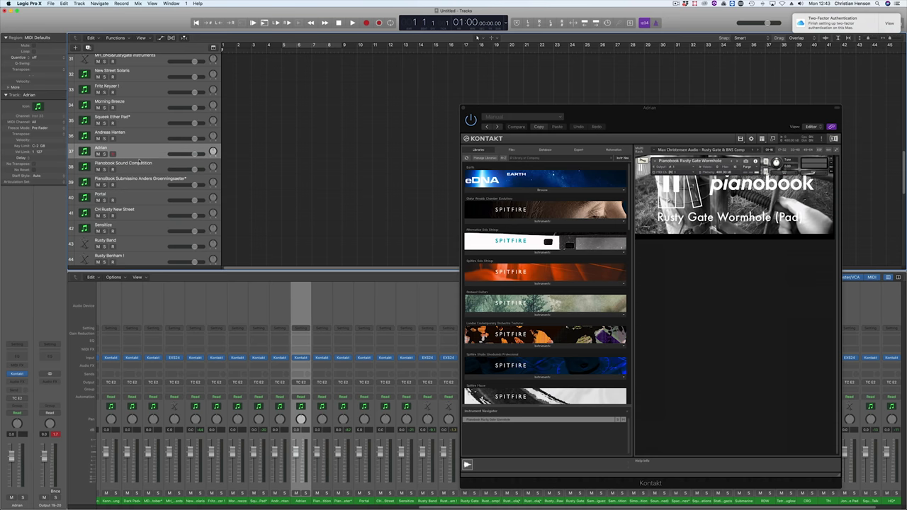
key(Up)
key(Up)
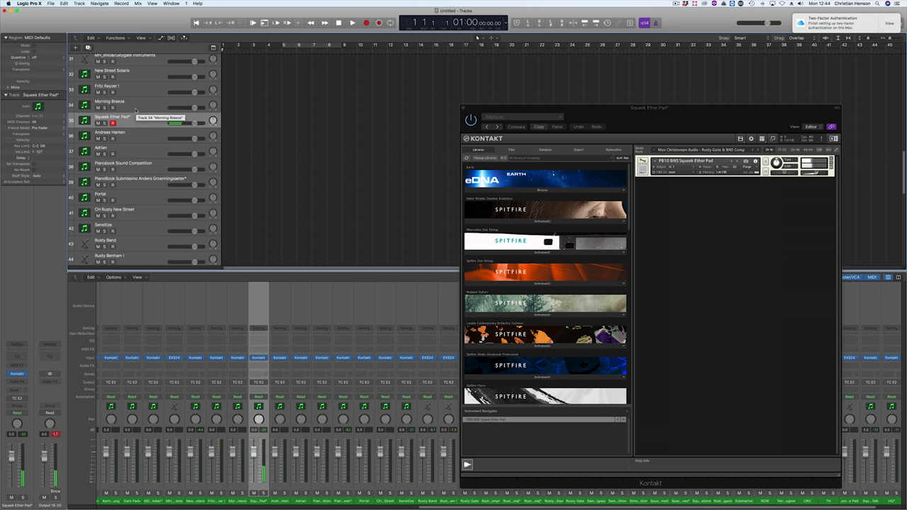
Audition the Morning Breeze, Dark Pad*, Infinity and Gatey Mc Gateface instrument tracks
click(135, 109)
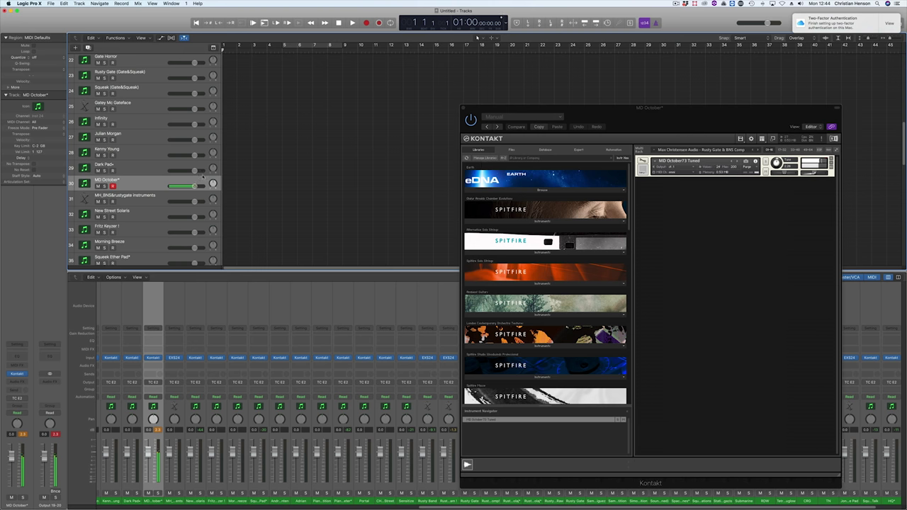
click(123, 171)
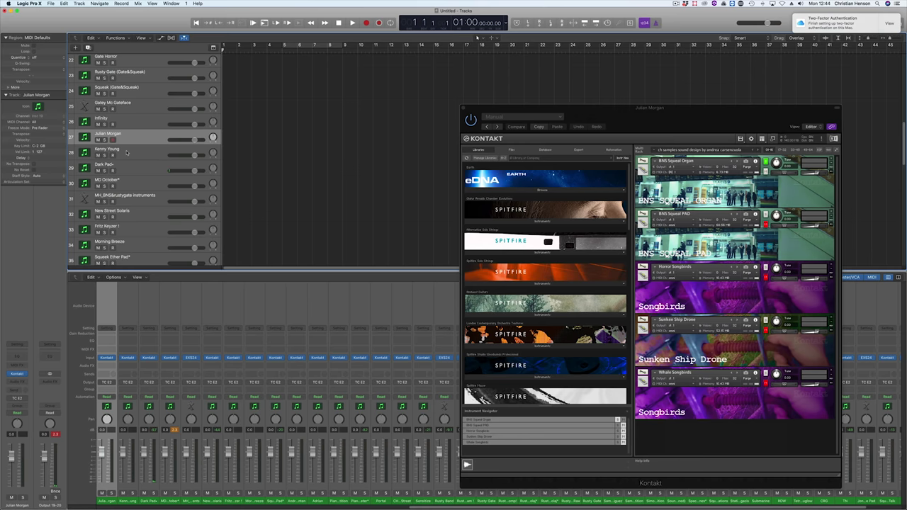
key(Up)
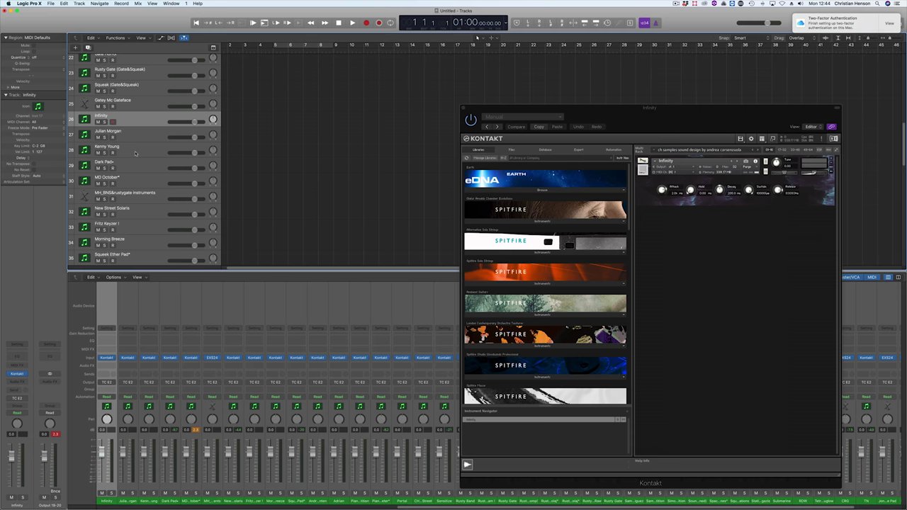
key(Up)
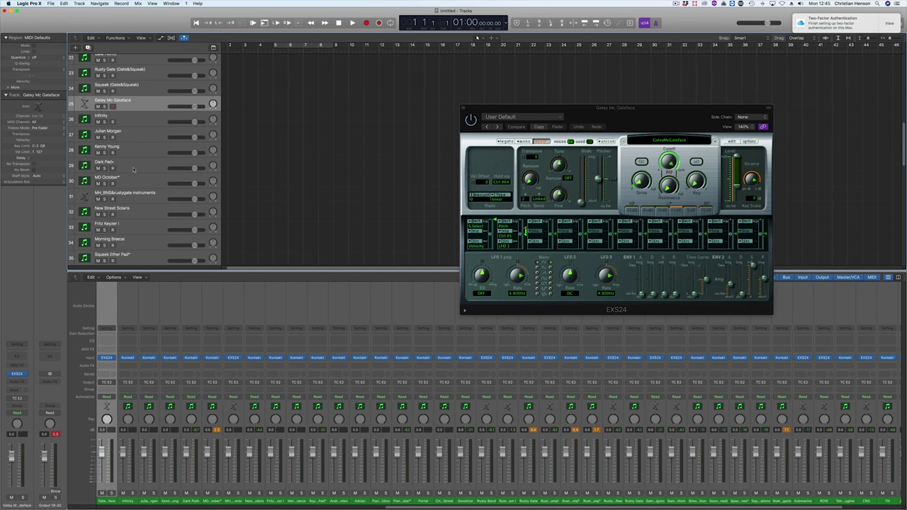
Step up through the tracks above Gatey Mc Gateface to the one holding the Ghosts and Gates instrument
scroll(133, 169, up, 4)
key(Up)
key(Up)
key(Up)
key(Up)
key(Up)
key(Up)
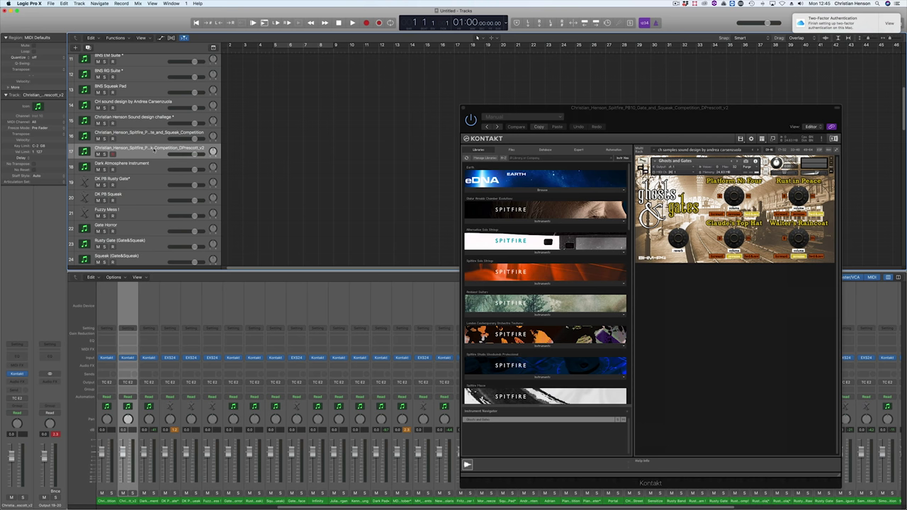
Go up to the BNS RG Suite * track and solo the PB10 RG Sirens Song instrument in Kontakt
key(Up)
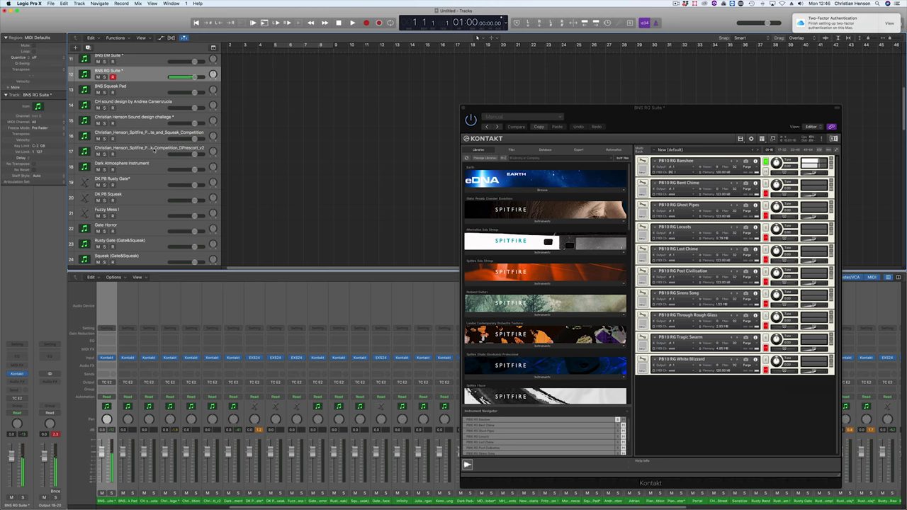
click(765, 293)
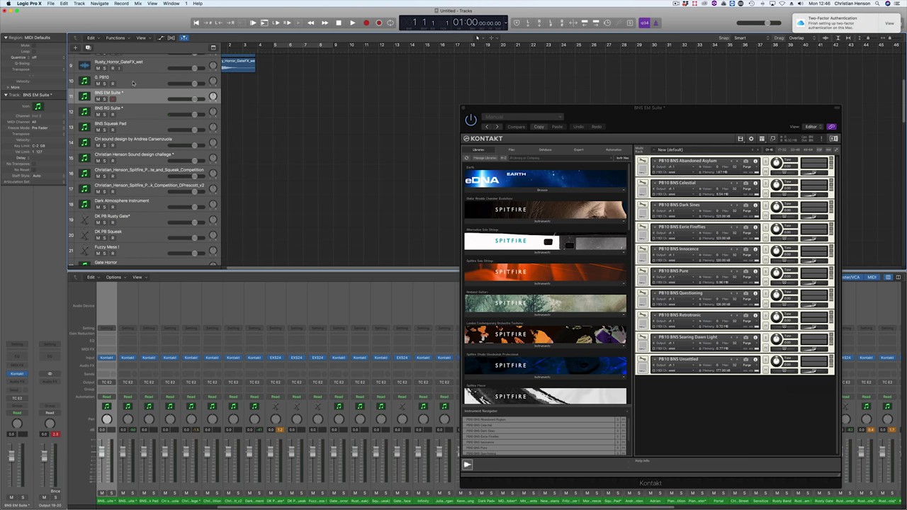
Select the 0. PB10 track and unmute its first Kontakt instrument, 0. PB10 - BNS
click(132, 83)
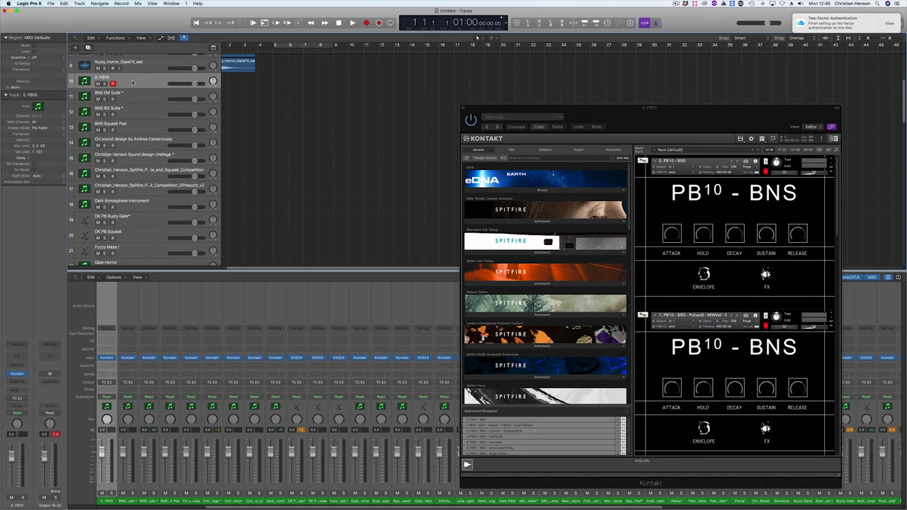
scroll(317, 63, down, 1)
click(765, 172)
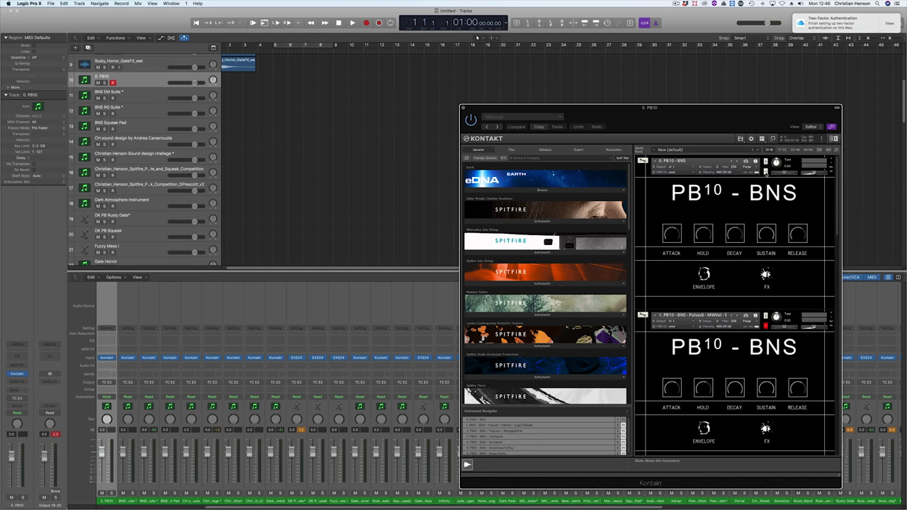